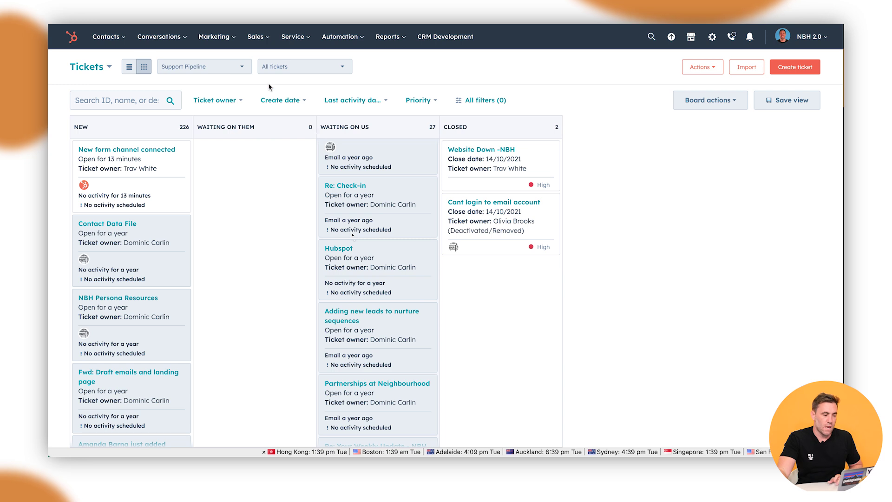
From the ticket pipelines list, create a new pipeline named 'HSHT Test Support Pipeline'.
{"action": "left_click", "coordinate": [216, 68]}
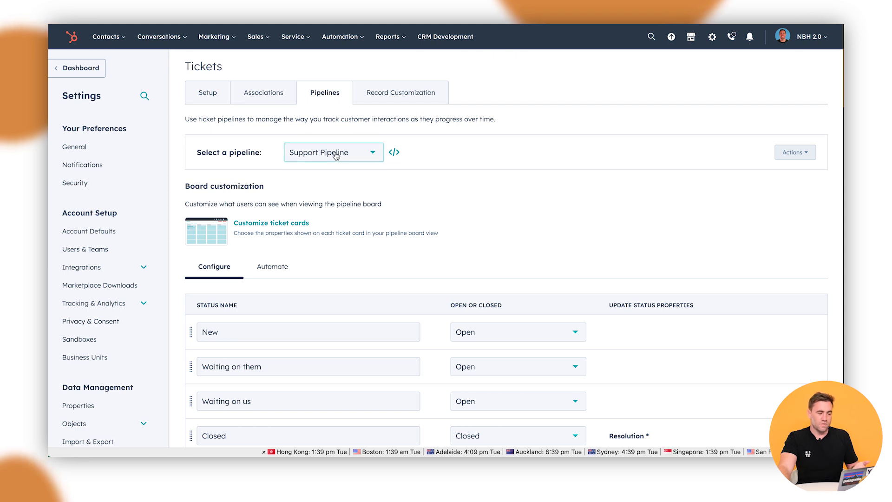
{"action": "left_click", "coordinate": [334, 156]}
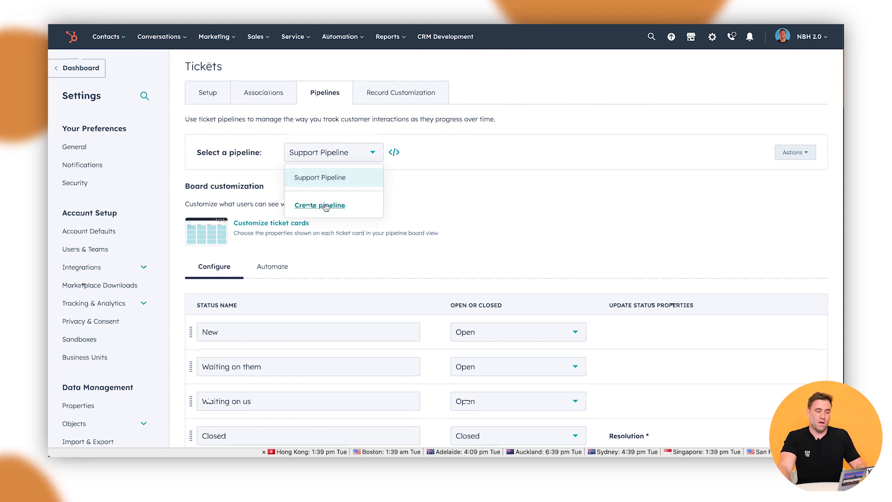
{"action": "left_click", "coordinate": [303, 205]}
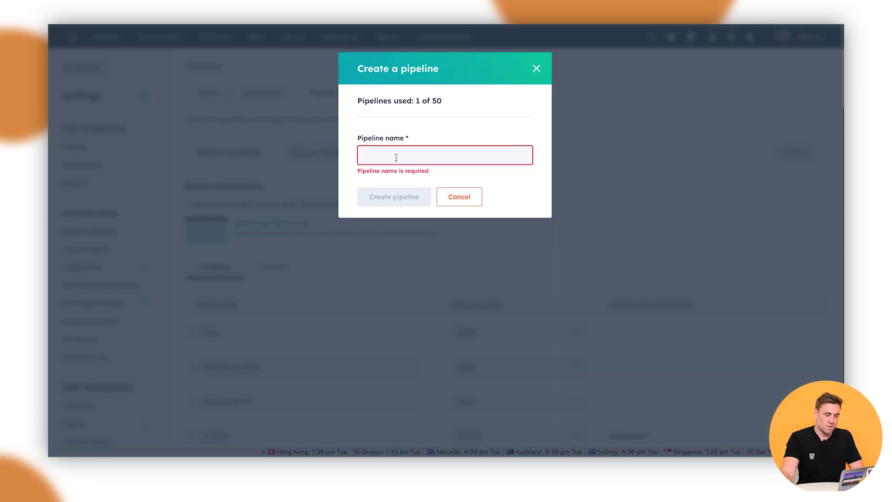
{"action": "type", "text": "H"}
{"action": "key", "text": "BackSpace"}
{"action": "type", "text": "HSHT"}
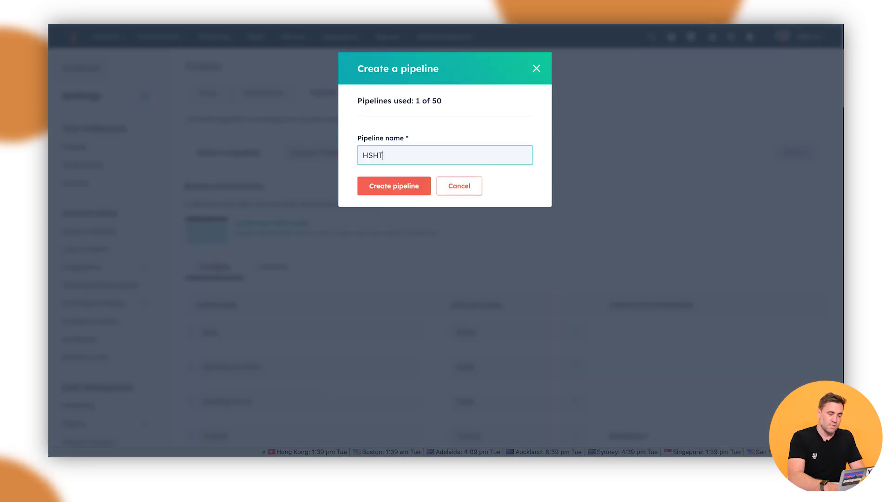
{"action": "type", "text": " Test Suppo"}
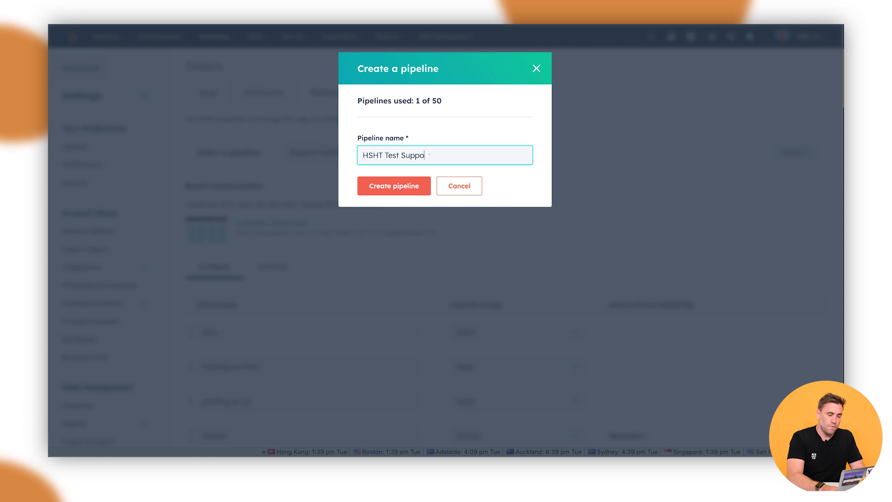
{"action": "type", "text": "rt Pipeline"}
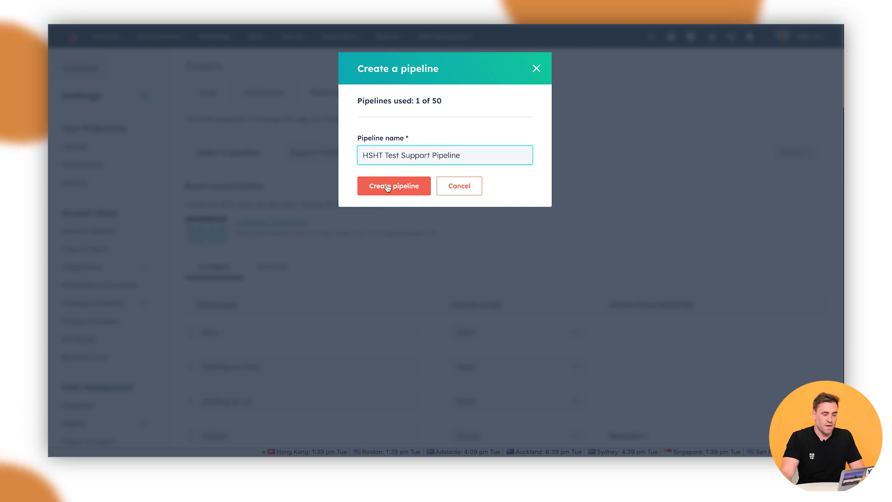
{"action": "left_click", "coordinate": [380, 195]}
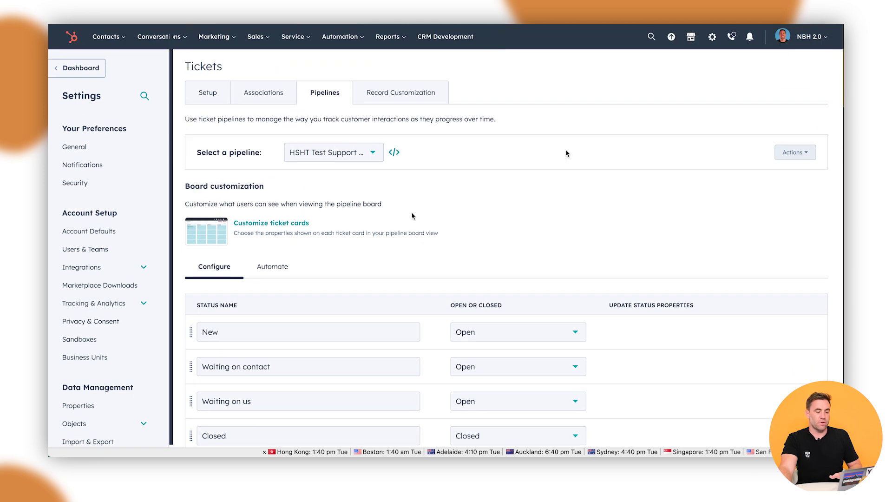
{"action": "scroll", "coordinate": [349, 232], "scroll_direction": "down", "scroll_amount": 2}
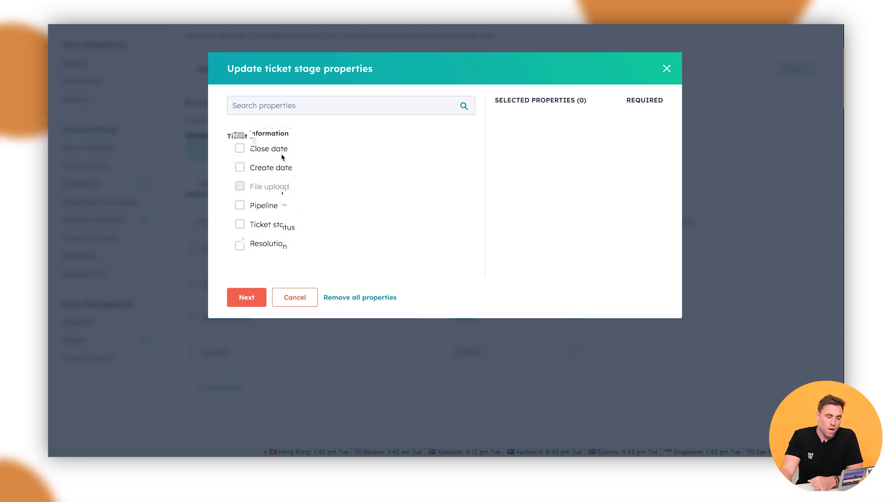
Select Category, Priority, Ticket description and Ticket owner as the Waiting on contact status properties.
{"action": "left_click", "coordinate": [239, 198]}
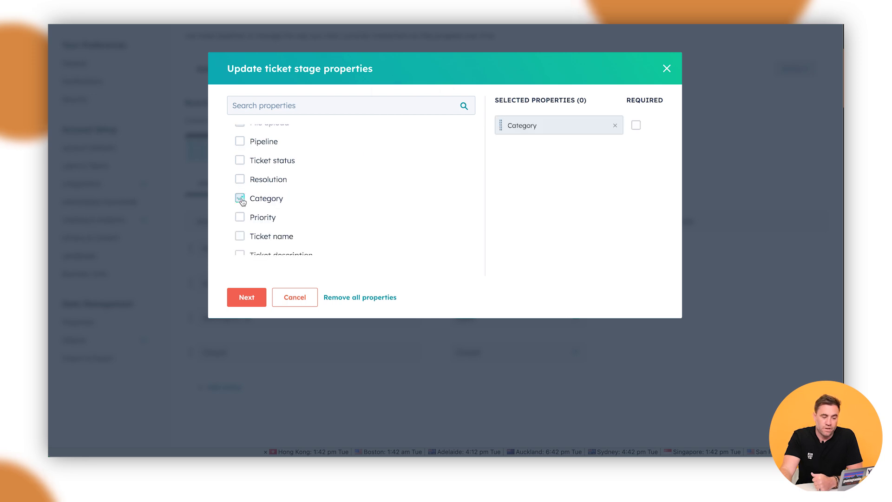
{"action": "left_click", "coordinate": [239, 217]}
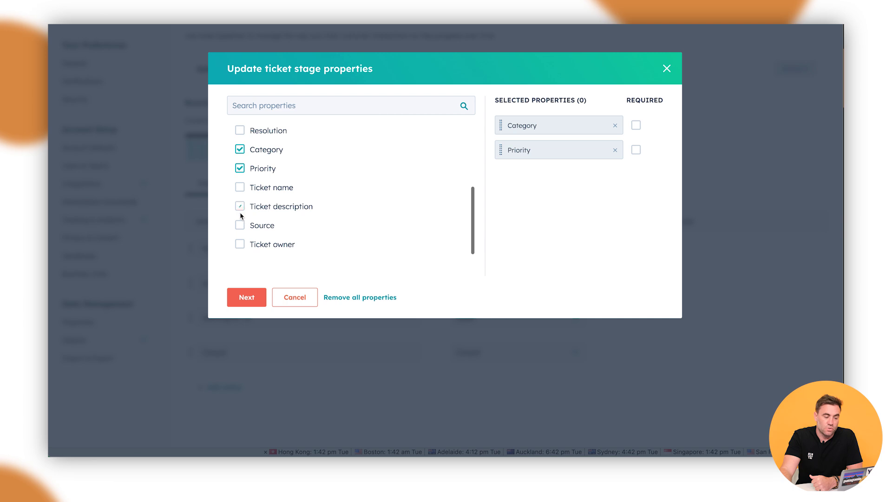
{"action": "left_click", "coordinate": [240, 208]}
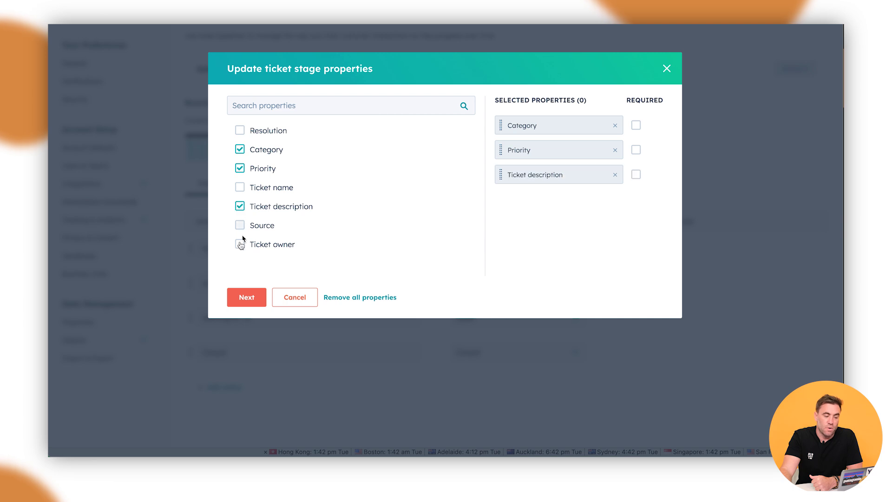
{"action": "left_click", "coordinate": [240, 245]}
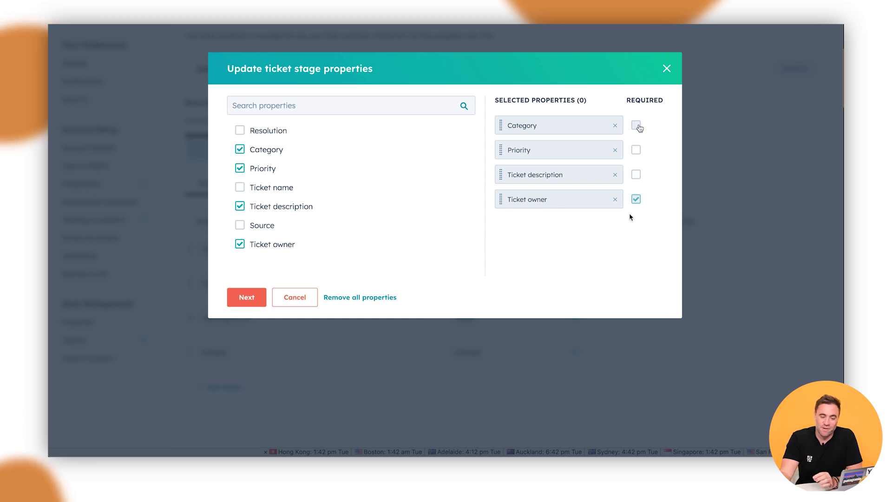
Confirm the status properties, save, then delete the blank extra status and save the four-status pipeline.
{"action": "key", "text": "Return"}
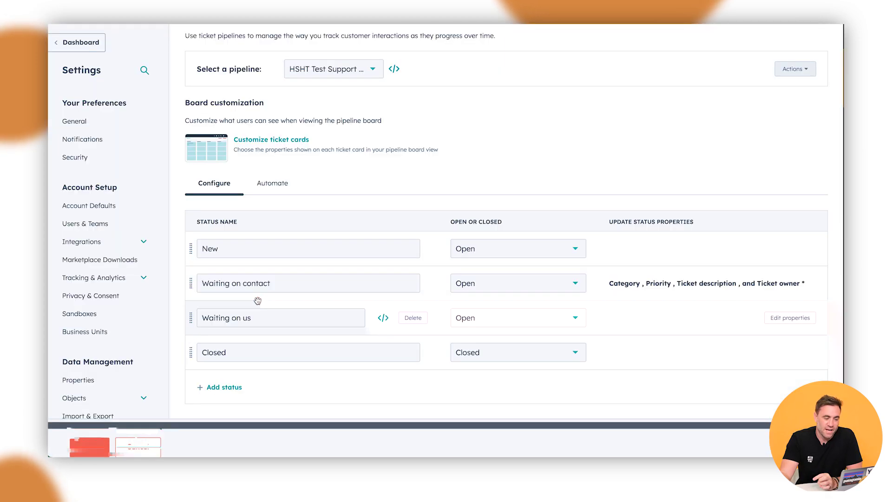
{"action": "left_click", "coordinate": [105, 433]}
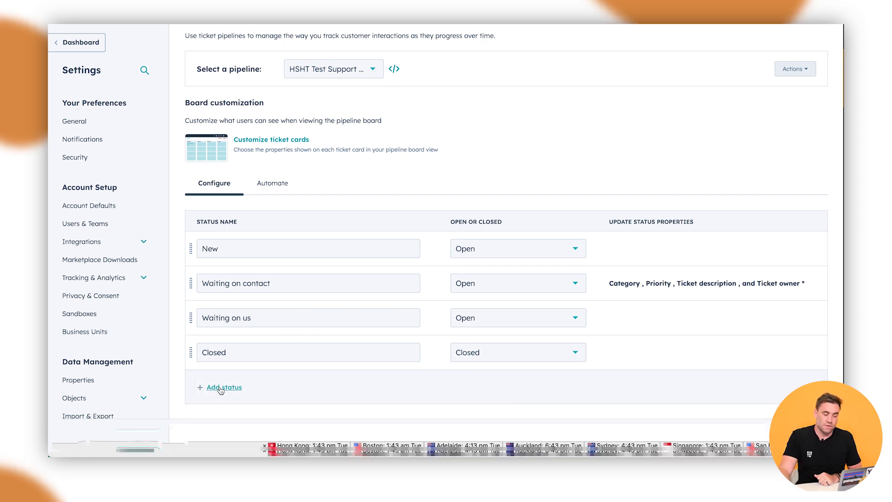
{"action": "left_click", "coordinate": [239, 387]}
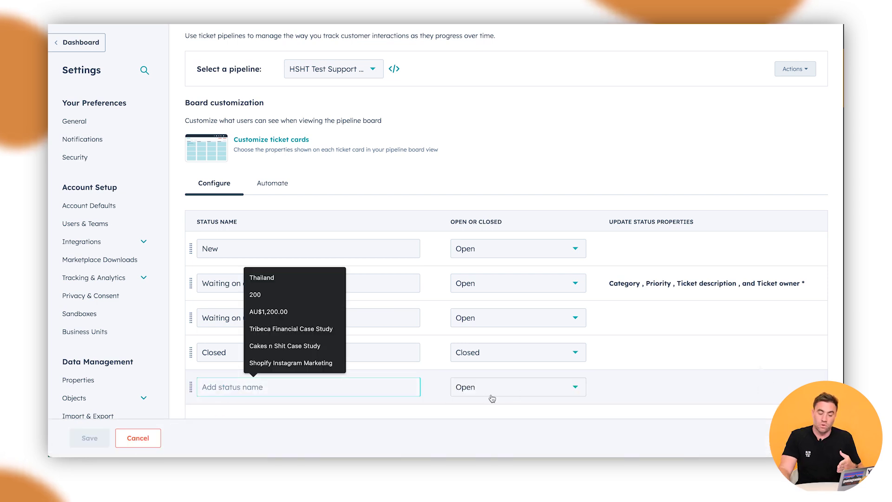
{"action": "left_click", "coordinate": [738, 360]}
{"action": "left_click", "coordinate": [309, 391]}
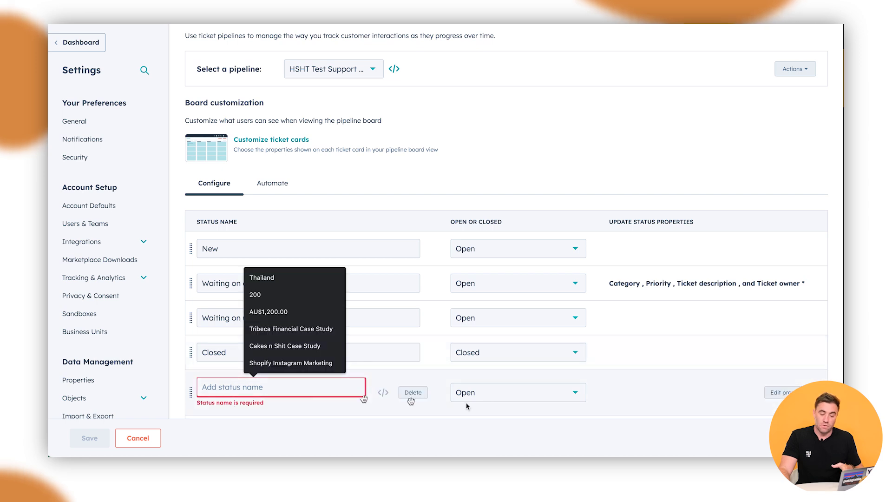
{"action": "left_click", "coordinate": [413, 392]}
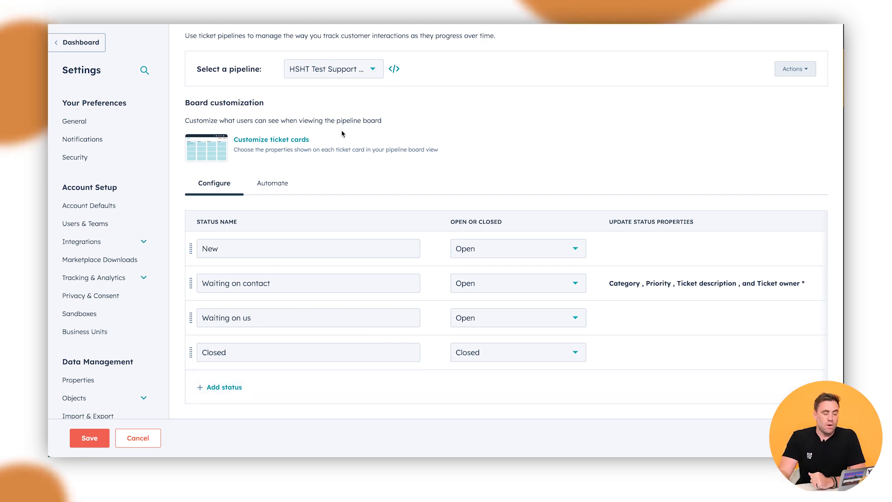
{"action": "left_click", "coordinate": [89, 438]}
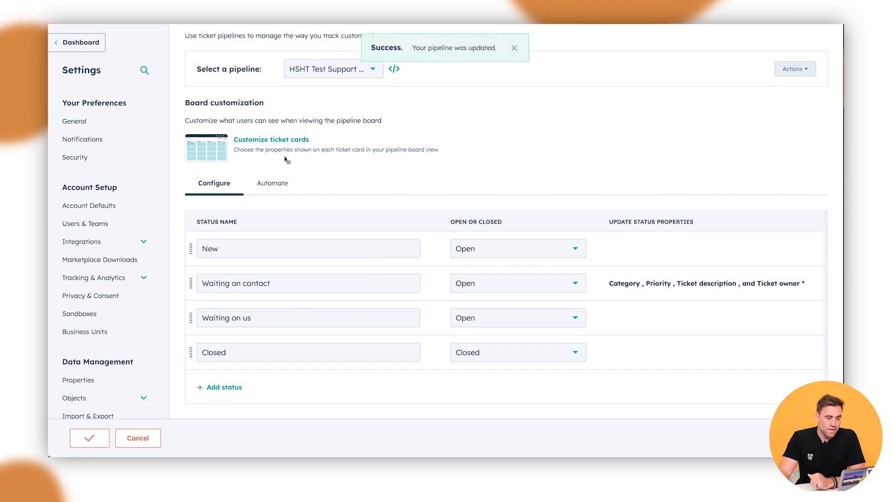
{"action": "left_click_drag", "start_coordinate": [250, 151], "coordinate": [400, 150]}
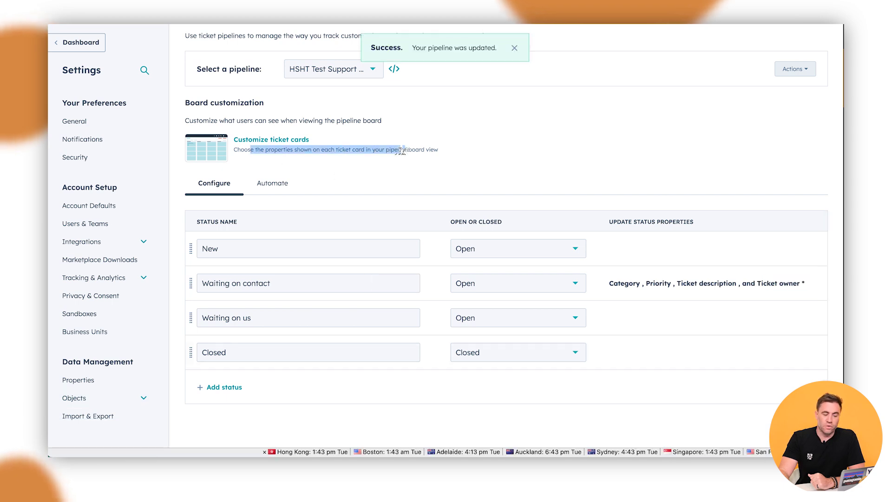
Add the Create date property to the pipeline's ticket cards.
{"action": "left_click", "coordinate": [389, 152]}
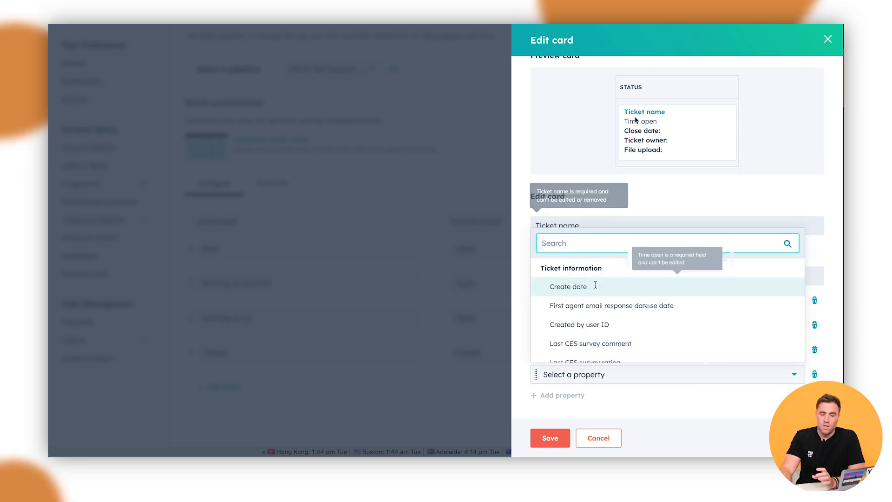
{"action": "left_click", "coordinate": [595, 285]}
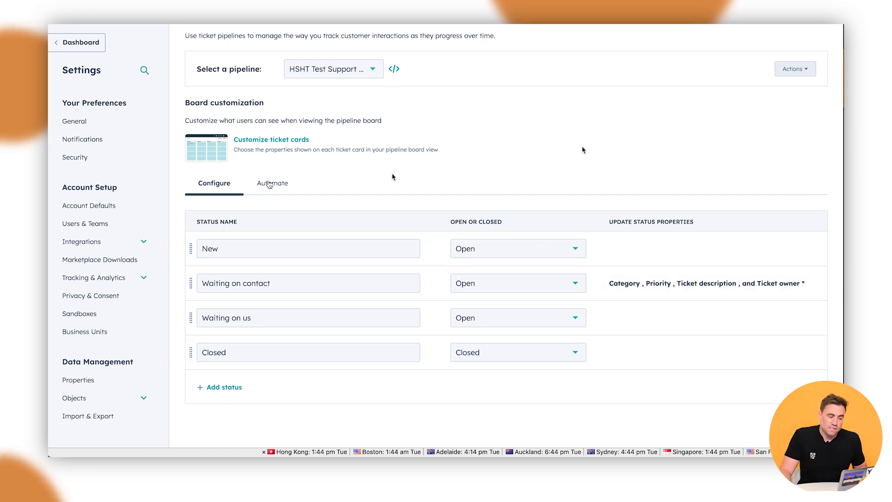
Go to the pipeline's Automate settings and scroll down to the status-change triggers.
{"action": "left_click", "coordinate": [274, 184]}
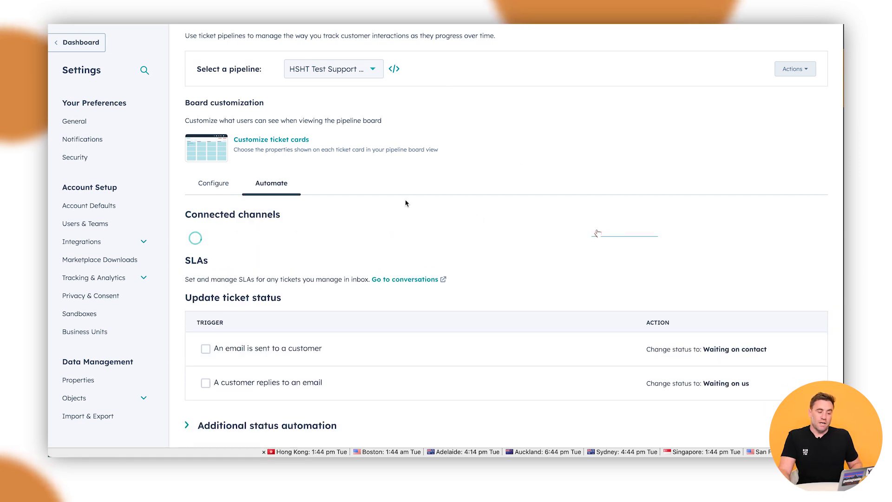
{"action": "scroll", "coordinate": [584, 244], "scroll_direction": "down", "scroll_amount": 1}
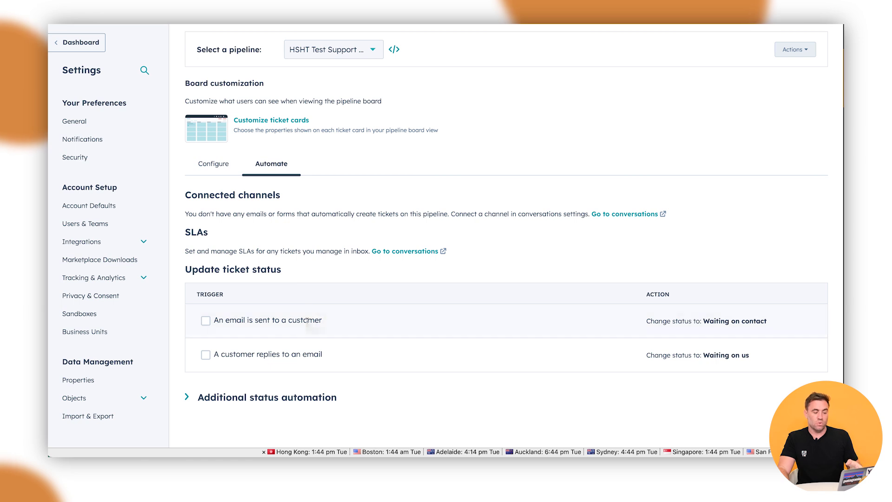
{"action": "scroll", "coordinate": [352, 274], "scroll_direction": "down", "scroll_amount": 1}
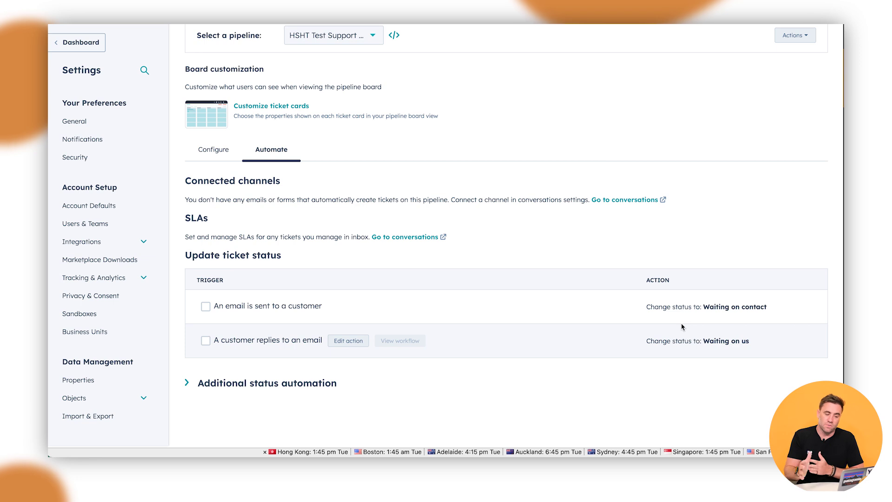
Leave the email-sent action at Waiting on contact unchanged, then expand Additional status automation.
{"action": "left_click", "coordinate": [349, 307]}
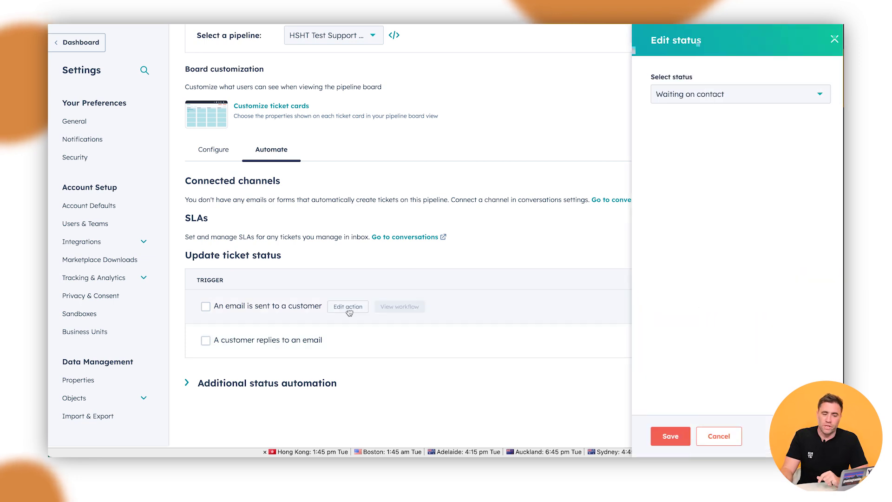
{"action": "left_click", "coordinate": [674, 99]}
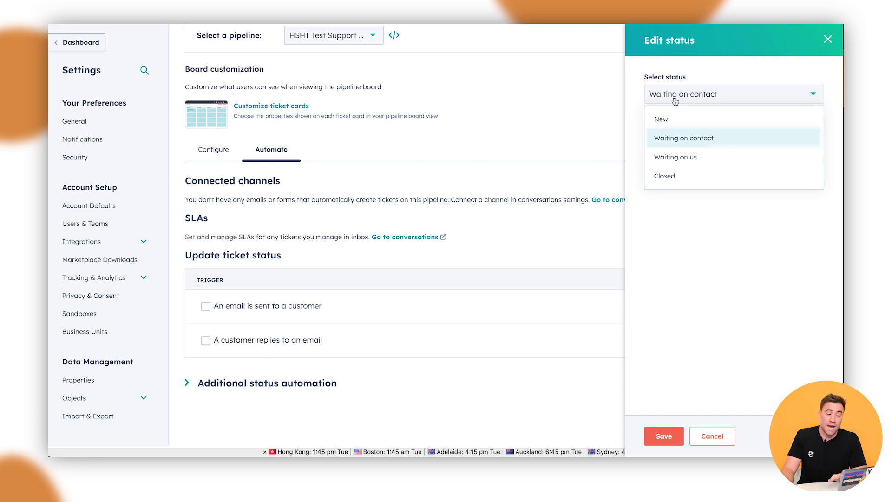
{"action": "left_click", "coordinate": [684, 138]}
{"action": "left_click", "coordinate": [205, 149]}
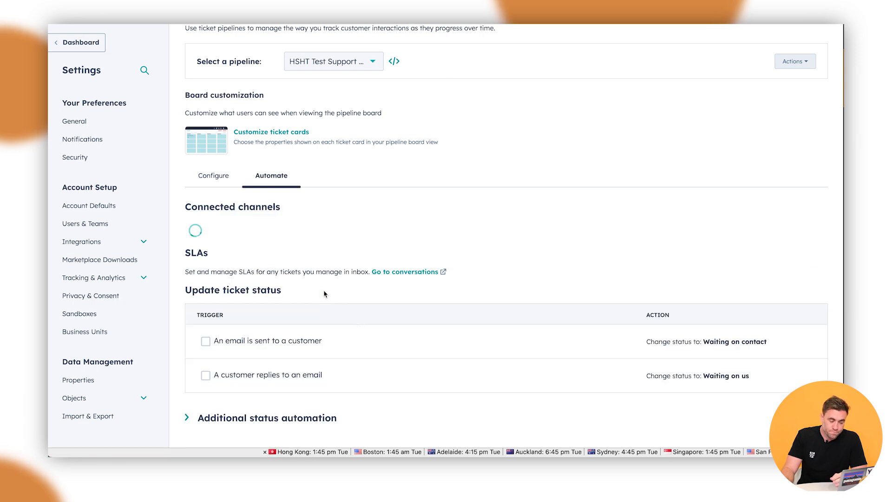
{"action": "scroll", "coordinate": [324, 292], "scroll_direction": "down", "scroll_amount": 1}
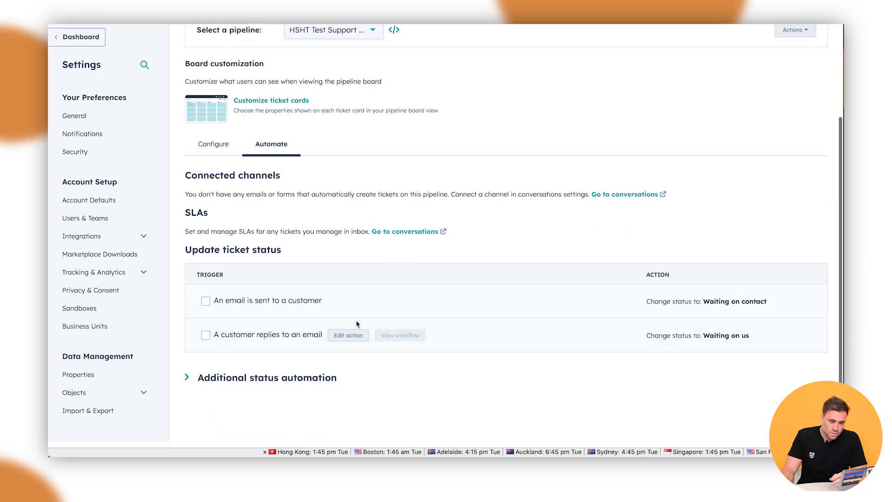
{"action": "left_click", "coordinate": [219, 383]}
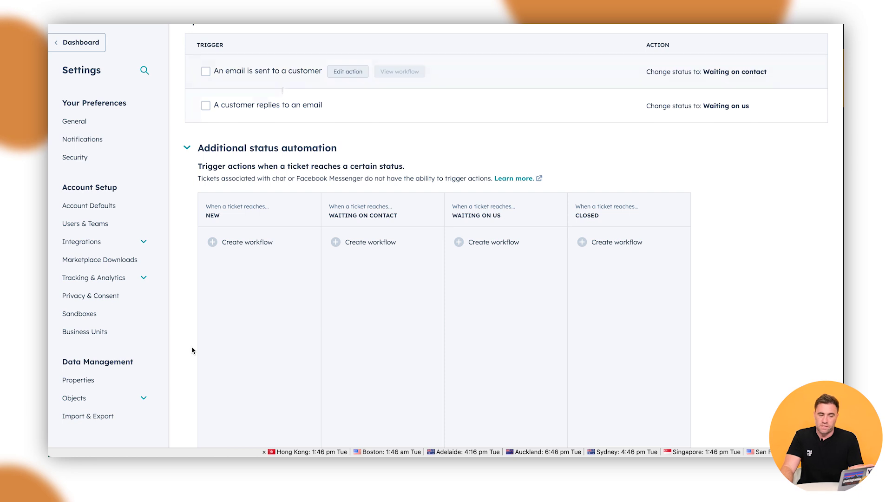
Create a workflow under the New status column of additional status automation.
{"action": "mouse_move", "coordinate": [284, 90]}
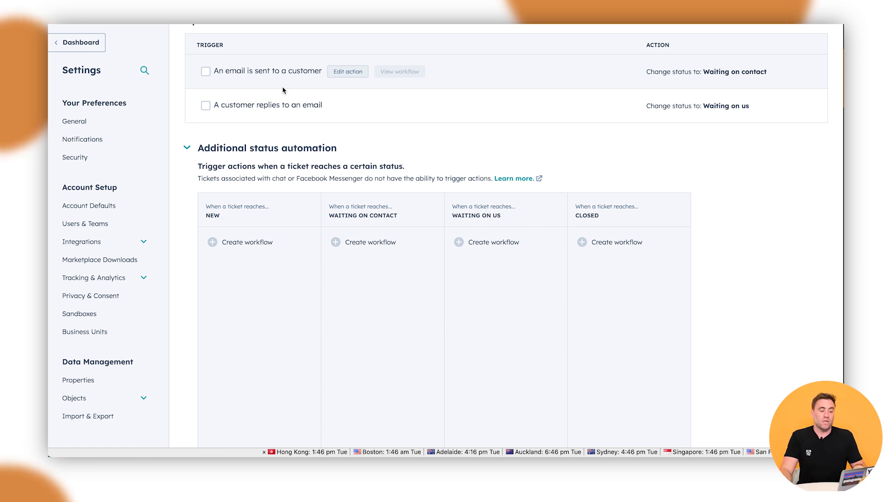
{"action": "left_click", "coordinate": [249, 243]}
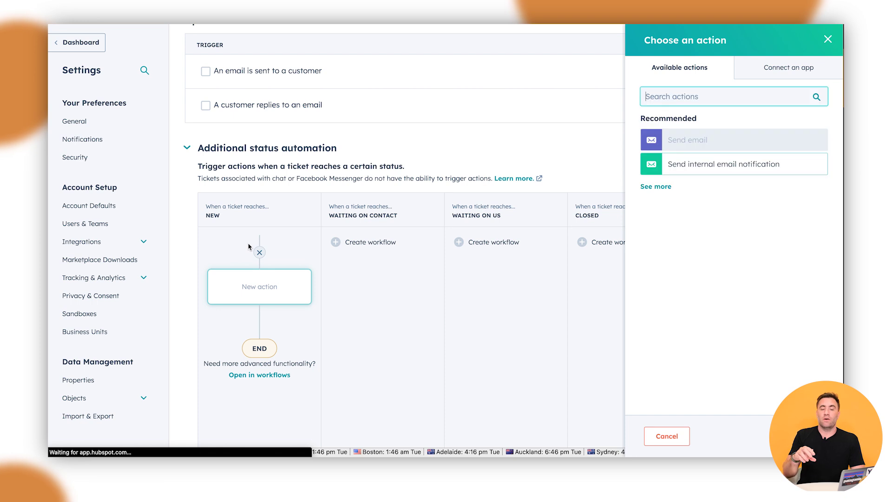